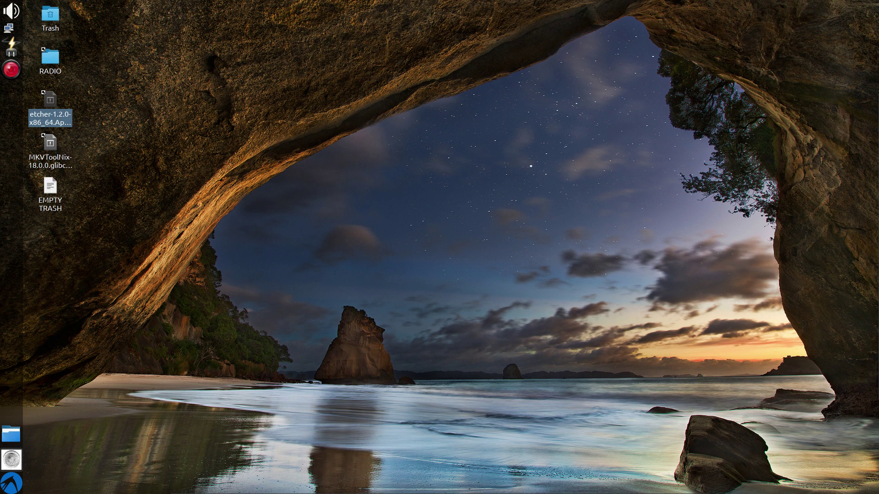
Launch GNOME Disks from the right-hand dock.
mouse_move(323, 492)
mouse_move(877, 247)
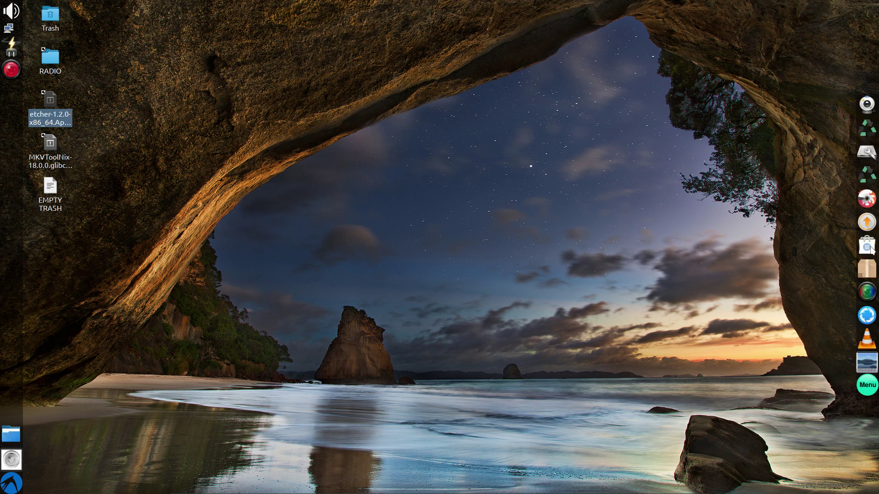
click(868, 152)
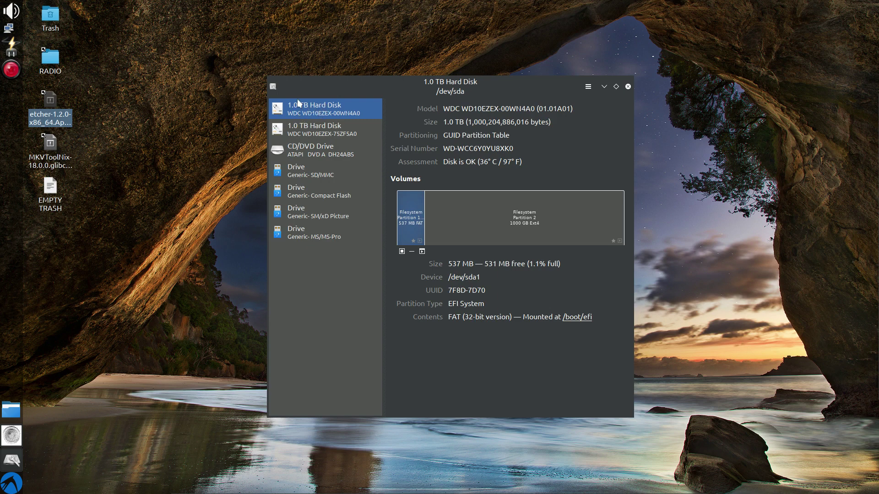
Inspect the second 1.0 TB hard disk, the DVD drive and the SD/MMC card reader.
click(330, 131)
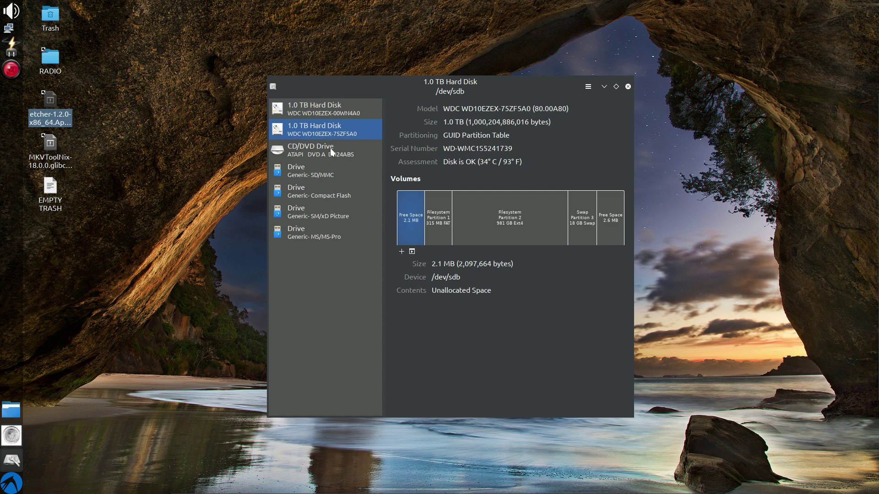
click(305, 152)
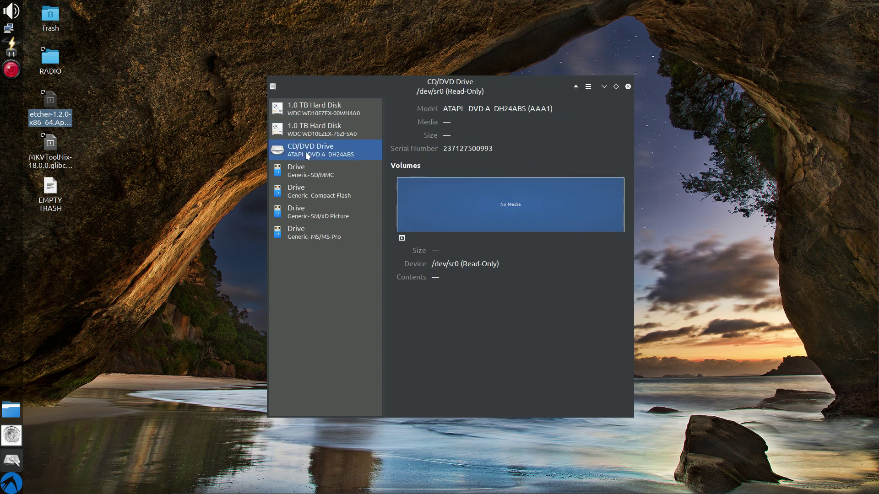
click(303, 175)
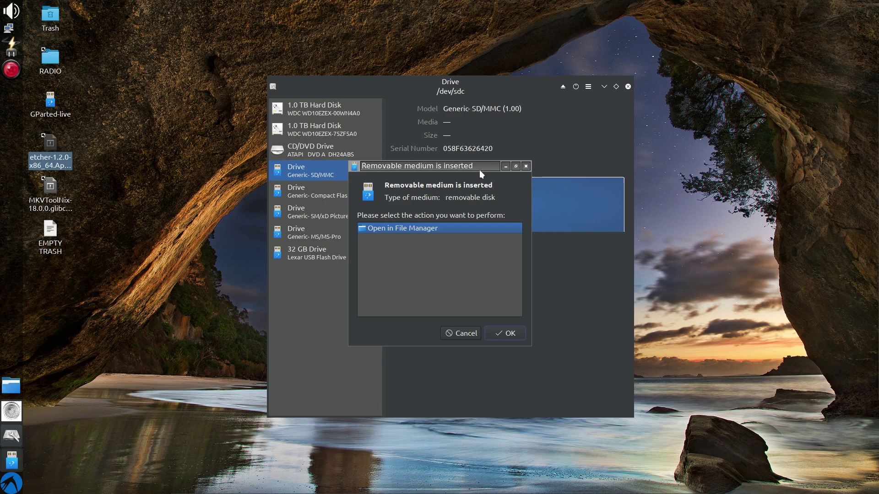
Open the inserted GParted-live drive in the file manager, view its folders, then close it.
drag(480, 170, 780, 179)
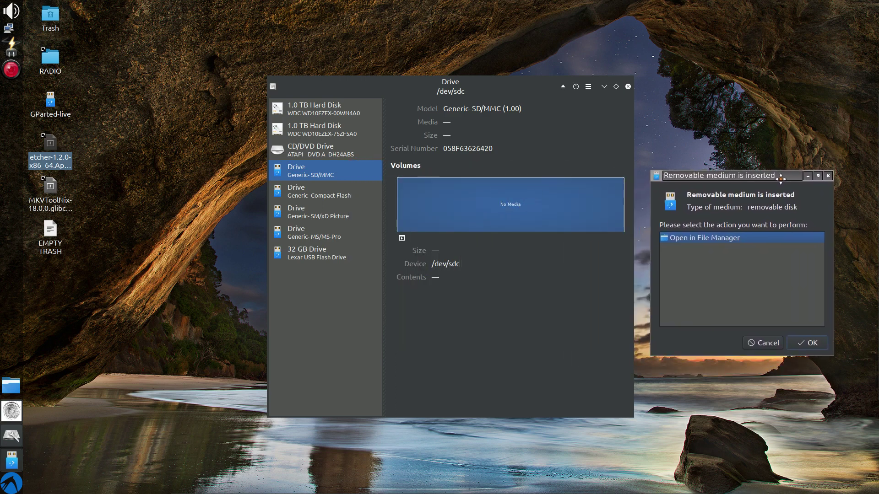
click(812, 343)
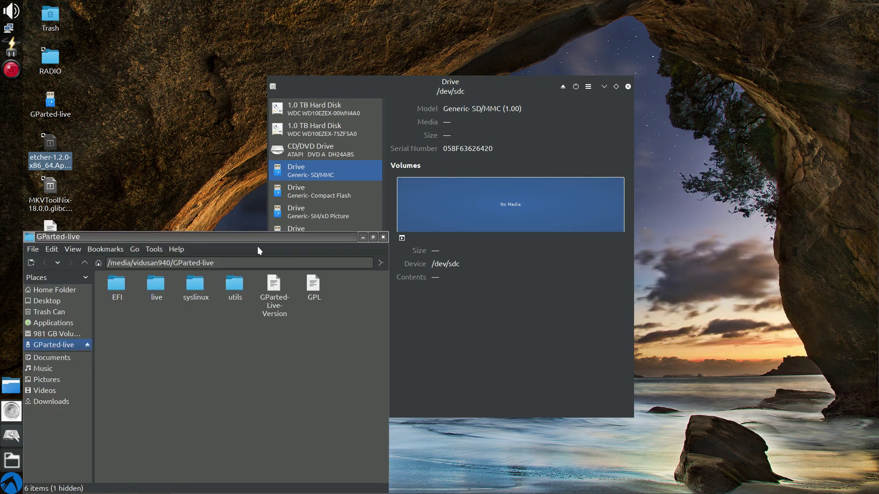
drag(273, 237, 311, 158)
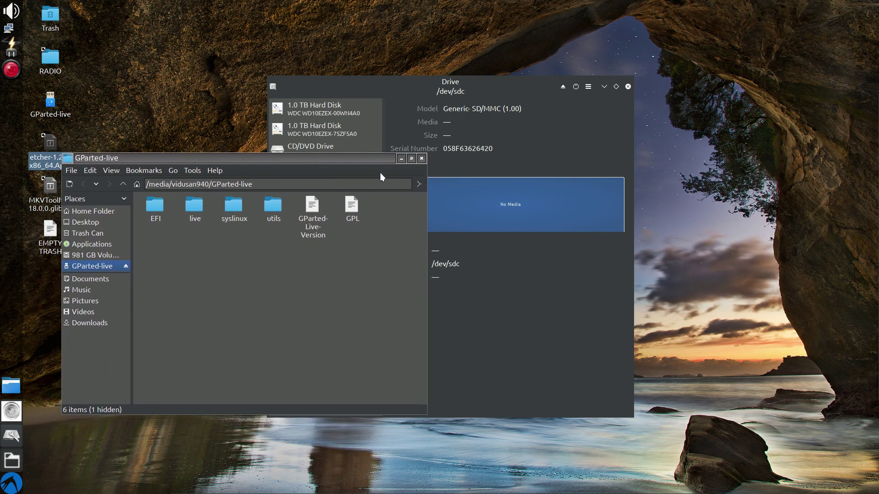
click(422, 158)
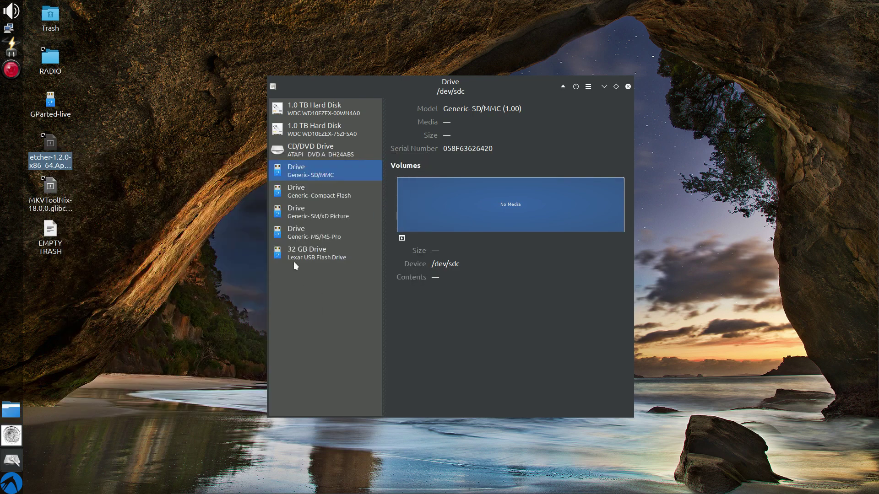
Select the 32 GB Lexar USB drive and open its drive actions menu.
click(309, 254)
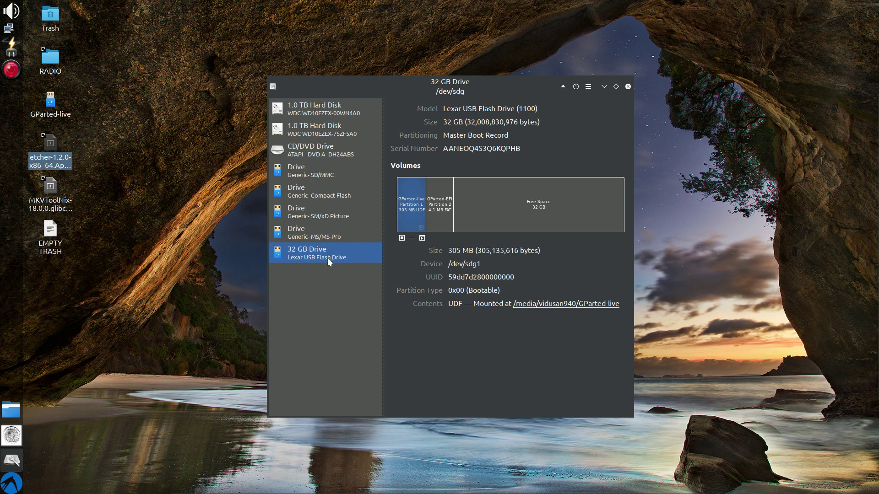
click(588, 87)
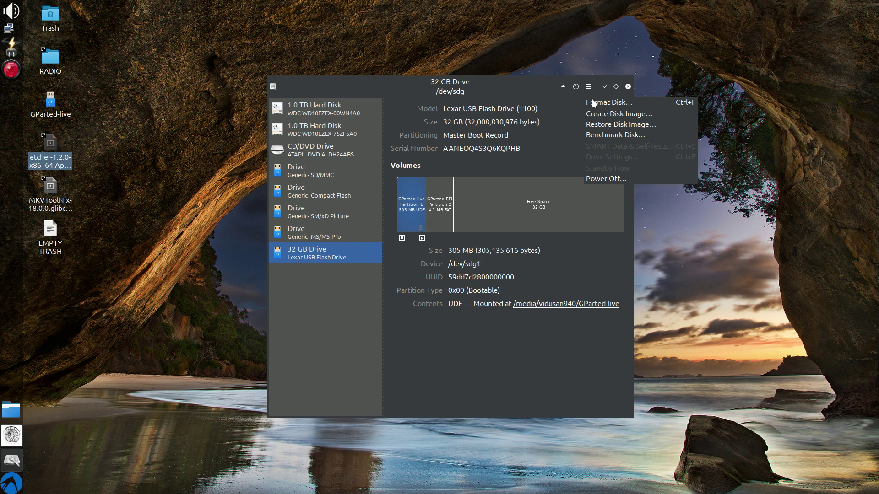
Choose Restore Disk Image and pick gparted-live-0.30.0-1-amd64.iso from Downloads.
click(596, 126)
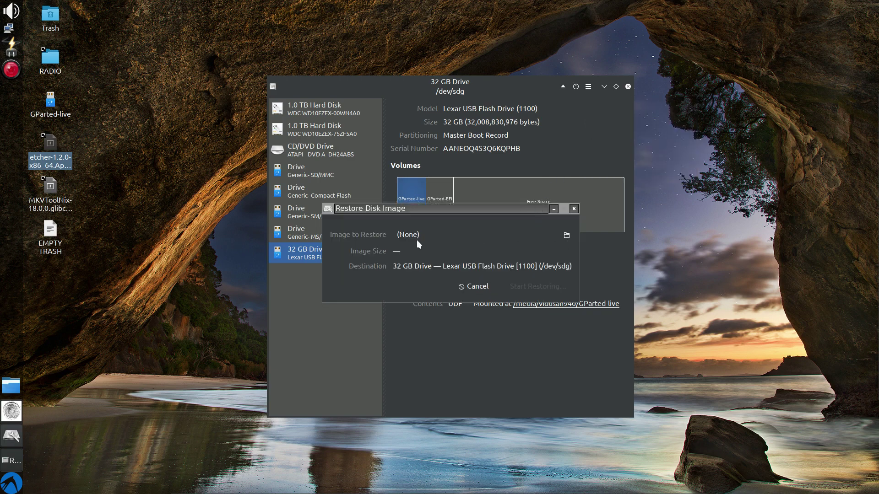
click(567, 236)
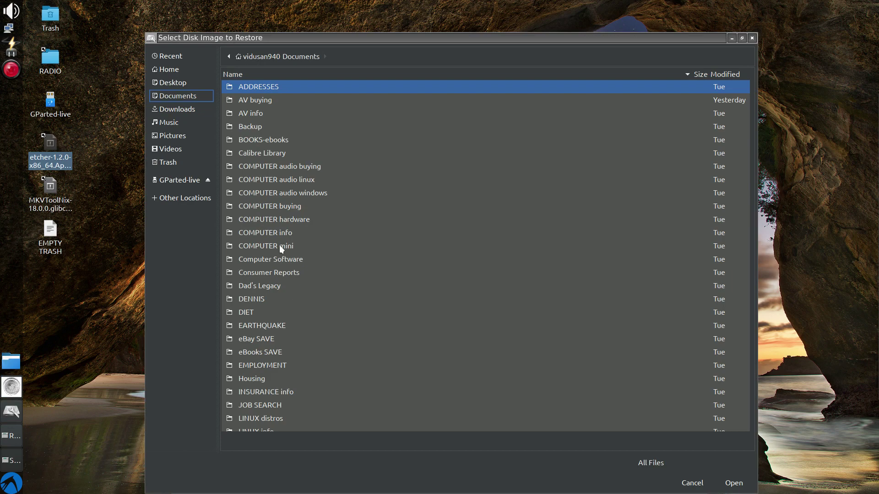
click(180, 110)
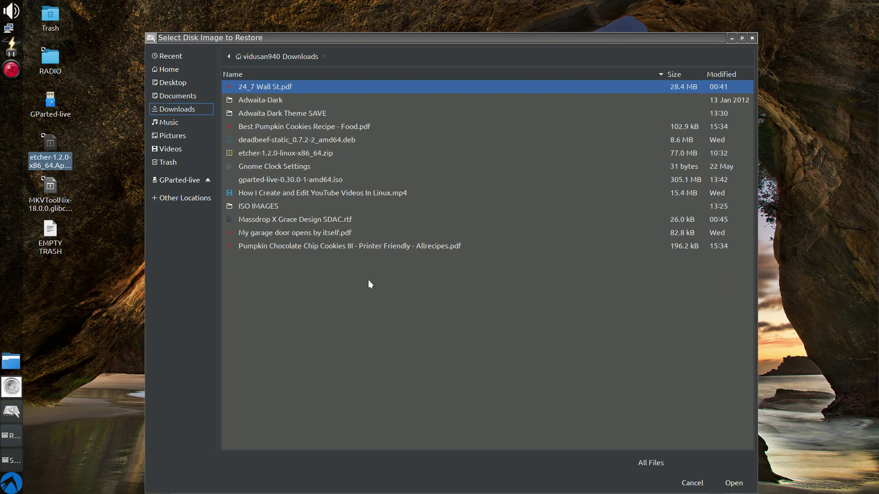
click(264, 184)
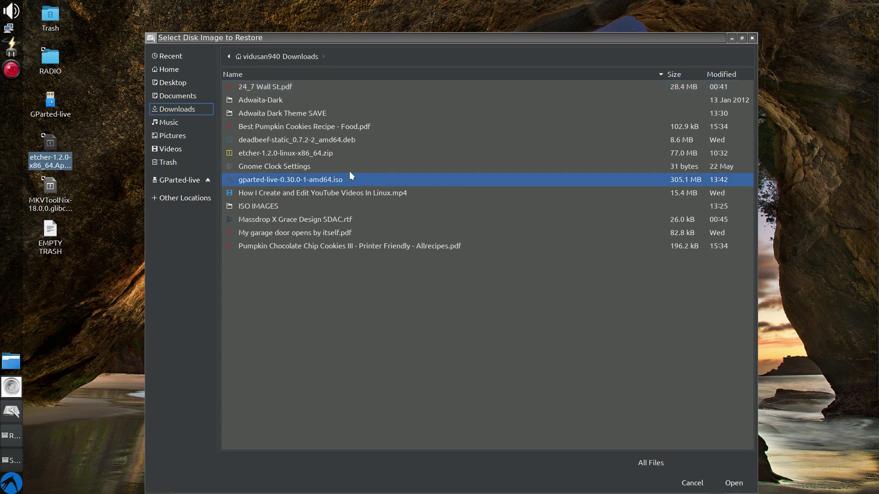
Accept the GParted ISO as the image and start restoring it to the Lexar drive.
click(738, 483)
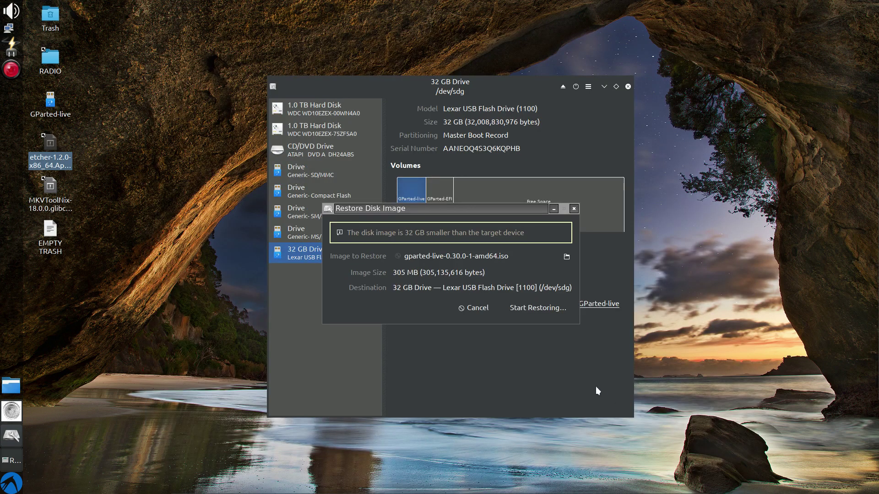
click(535, 308)
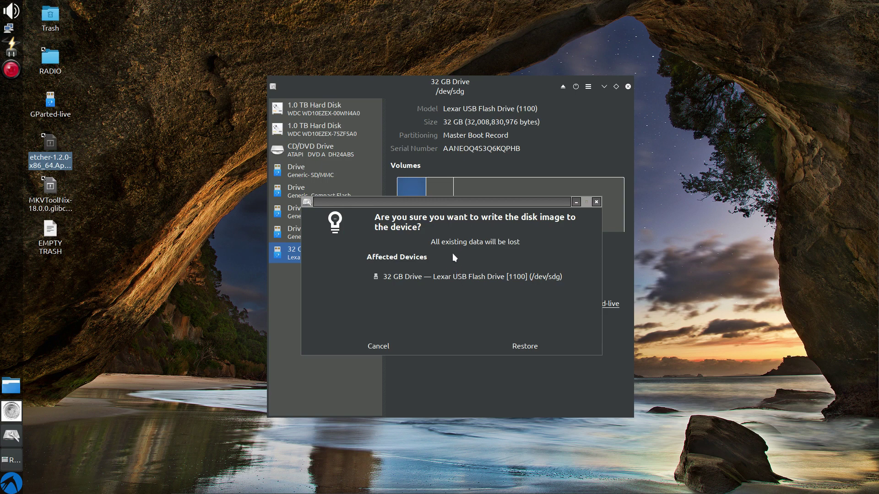
Confirm overwriting the Lexar drive and authorise the write with the account password.
click(527, 348)
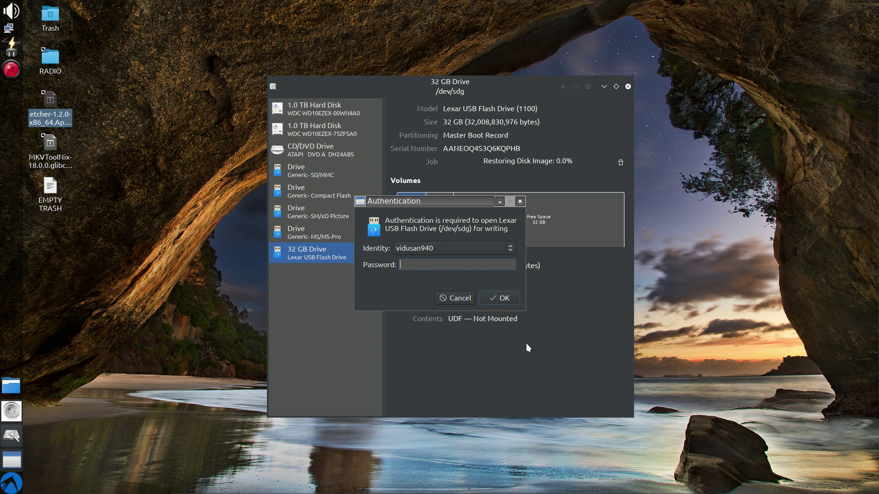
text(*********)
key(Return)
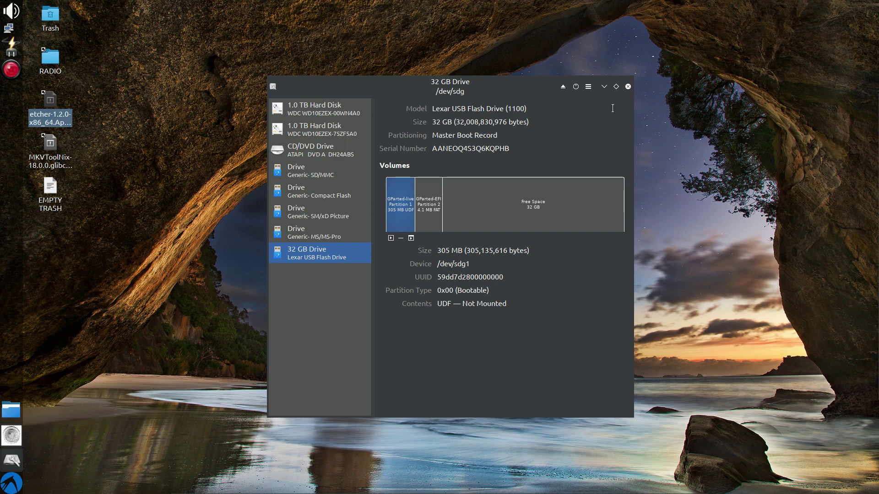
Close the Disks window to return to the desktop.
click(628, 87)
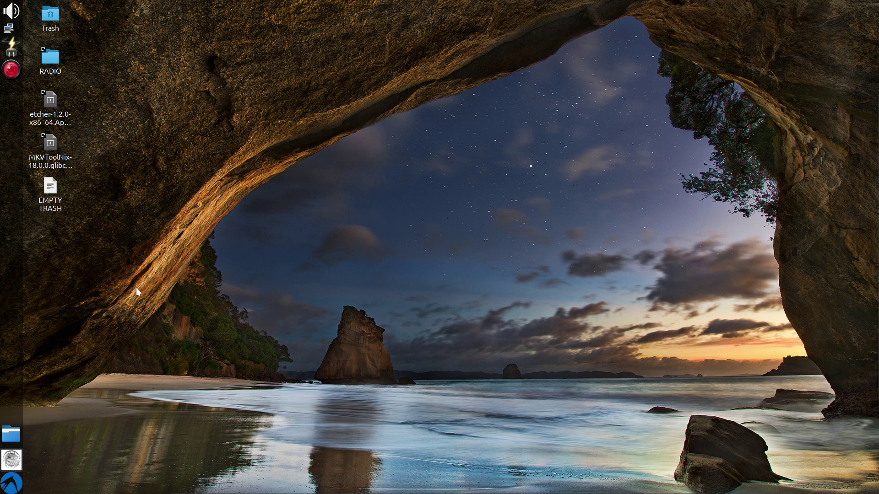
mouse_move(440, 485)
mouse_move(870, 189)
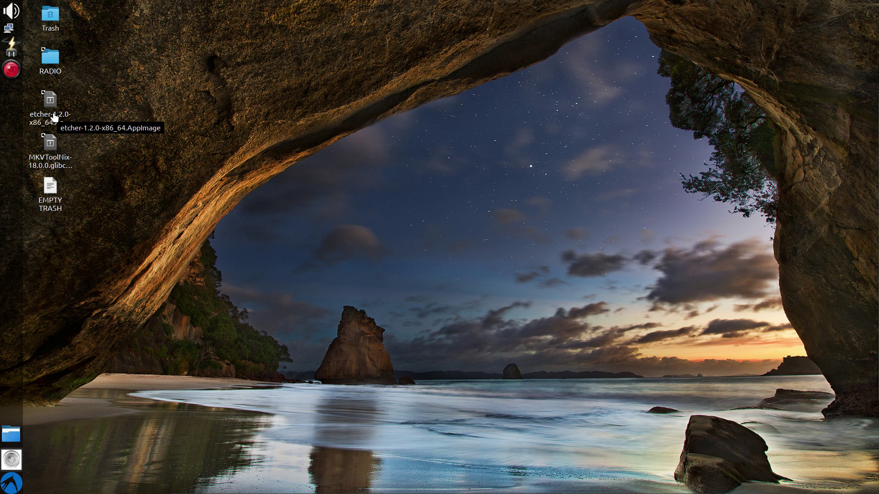
Start Etcher from the etcher-1.2.0-x86_64.AppImage file on the desktop.
click(54, 118)
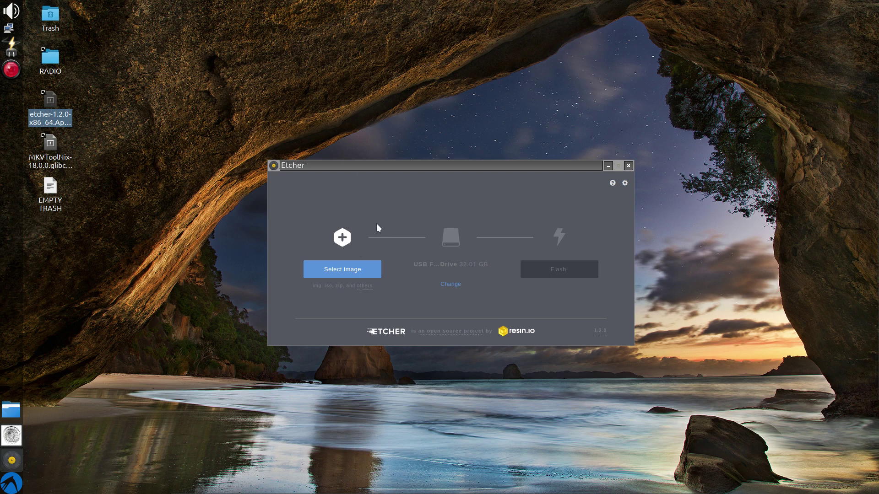
Load gparted-live-0.30.0-1-amd64.iso from Downloads as Etcher's image.
click(340, 273)
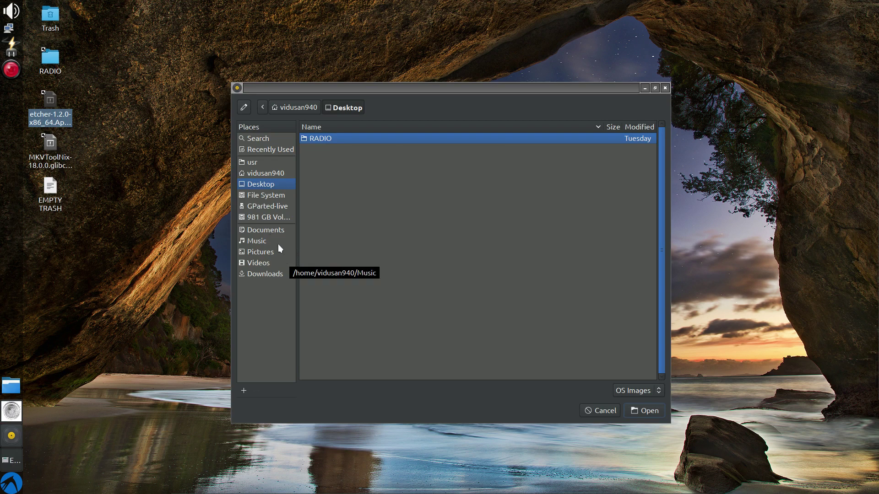
click(268, 273)
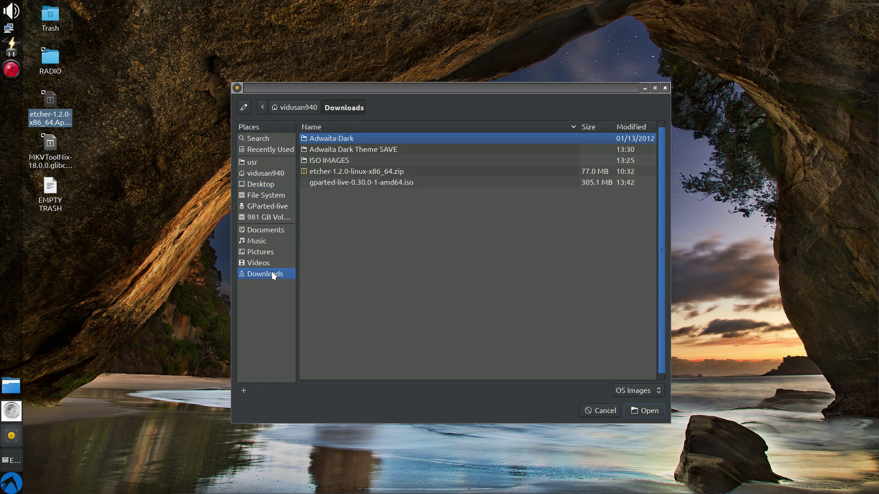
click(355, 182)
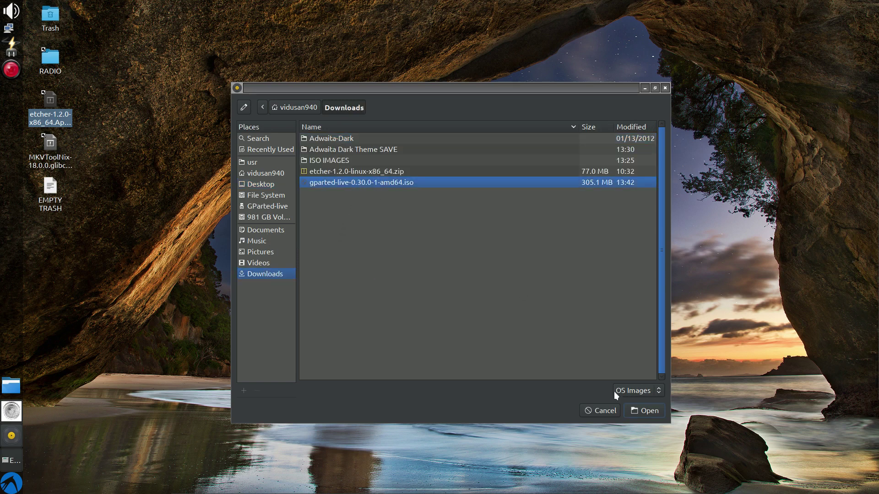
click(647, 412)
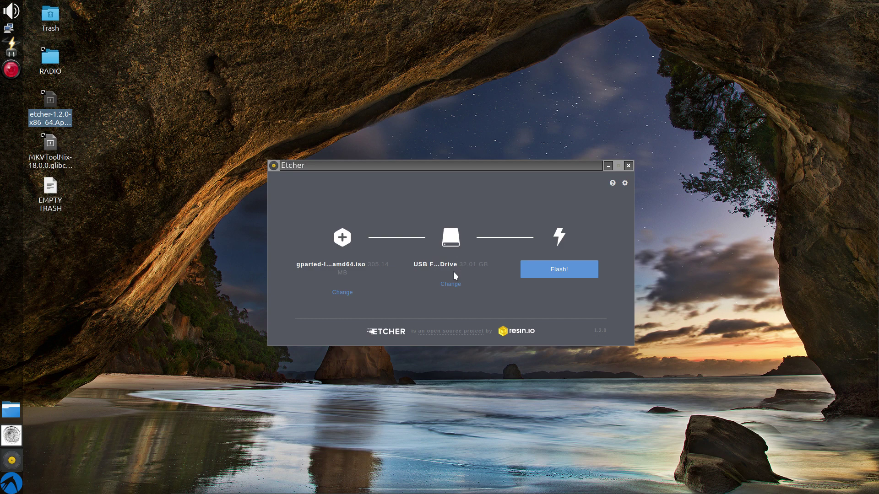
Flash the ISO to the 32.01 GB USB drive, authorising with the account password.
click(567, 271)
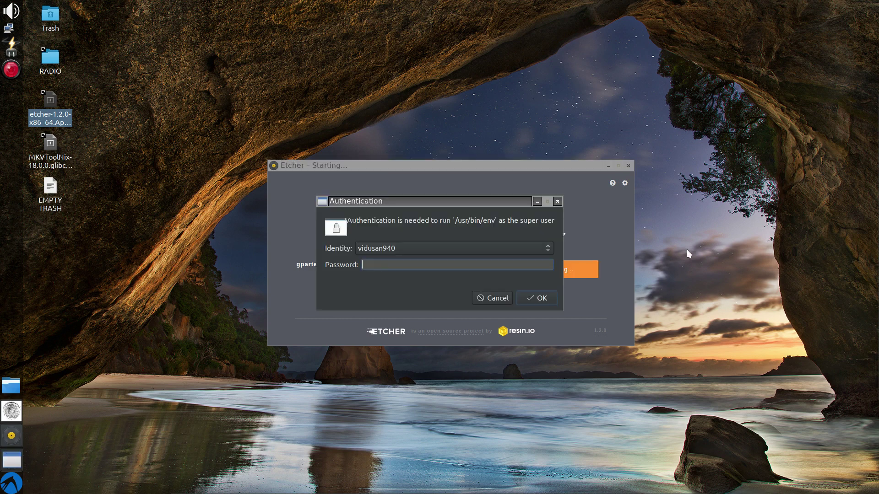
text(•••••••••)
key(Return)
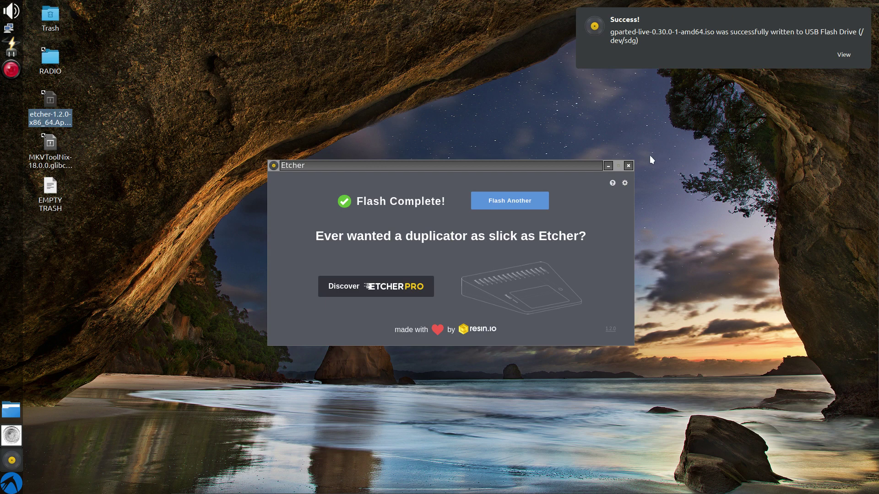
Close Etcher once the flash finishes, then bring up the SimpleScreenRecorder window from the dock.
click(629, 166)
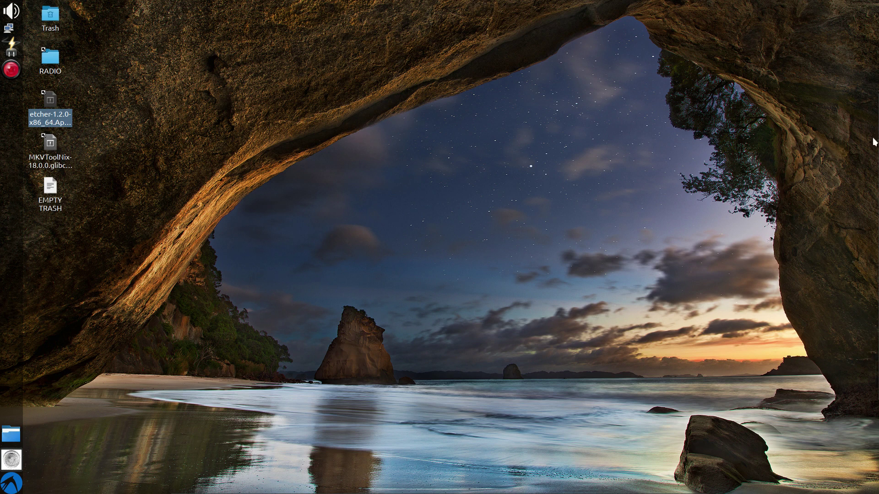
mouse_move(872, 147)
mouse_move(464, 491)
mouse_move(391, 493)
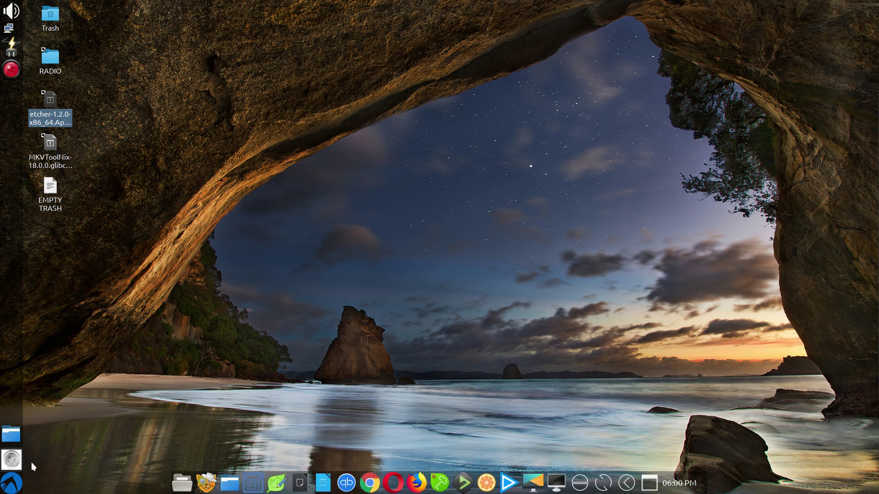
click(11, 461)
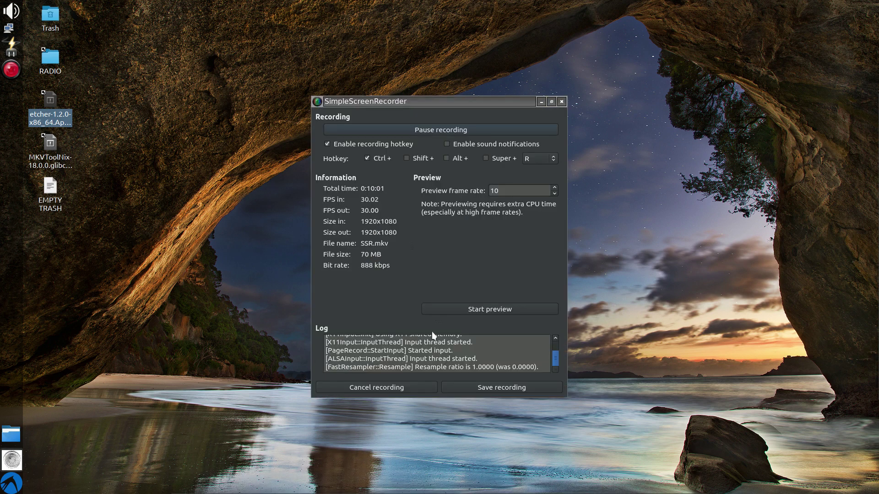